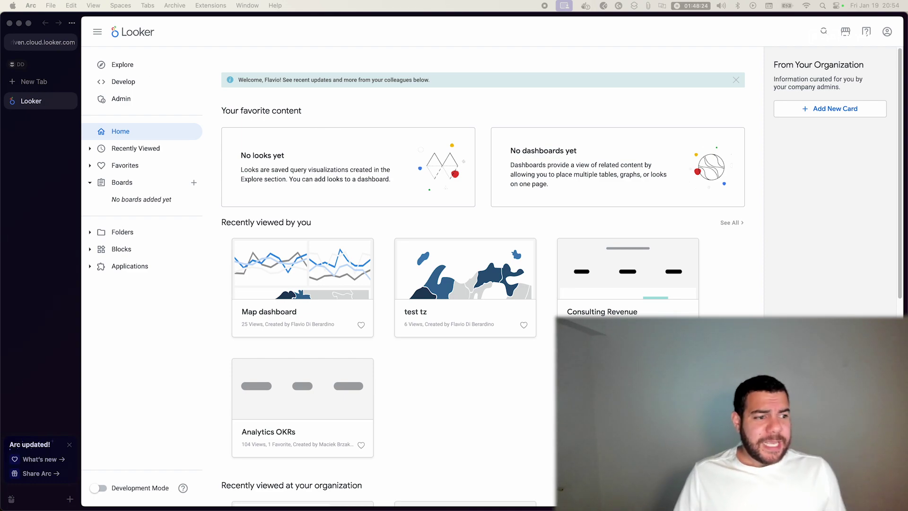
# - Open the (8) Cohort Analysis Explore and expand Users > Created to list its timeframes
pyautogui.click(130, 66)
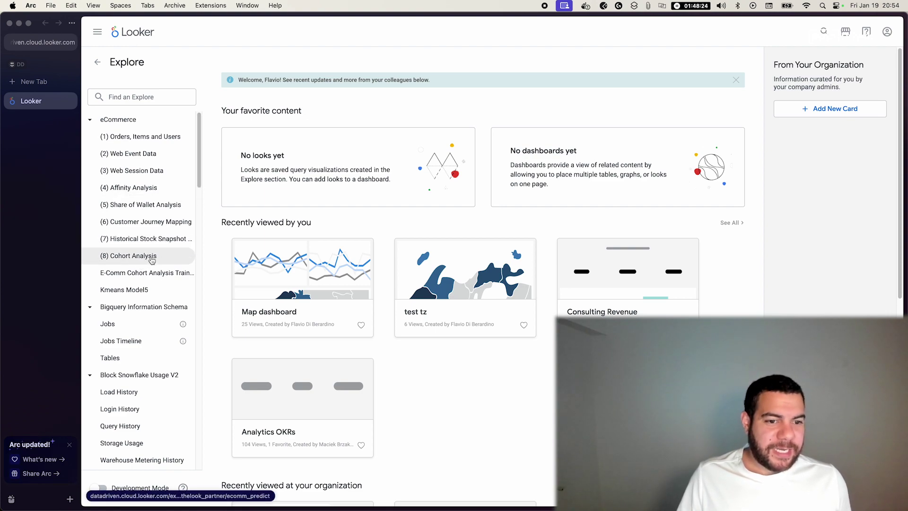
pyautogui.click(151, 257)
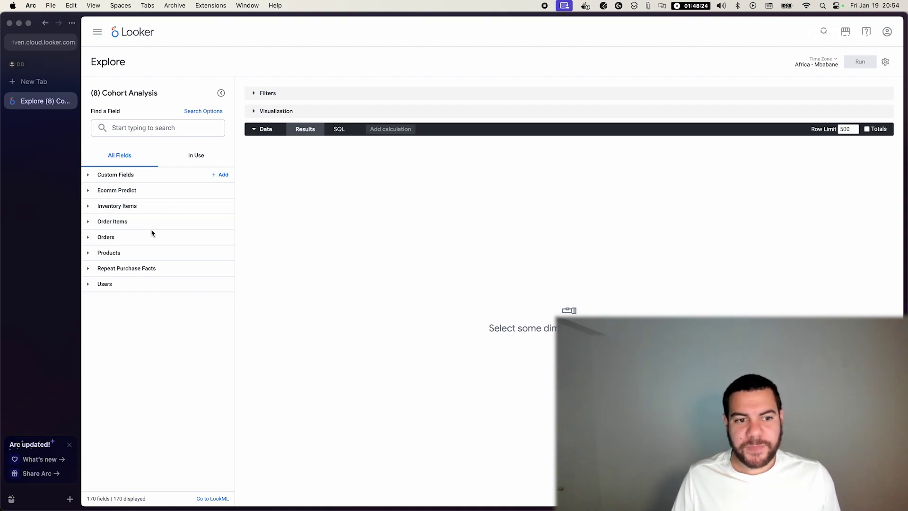
pyautogui.click(119, 286)
pyautogui.scroll(-1, 125, 302)
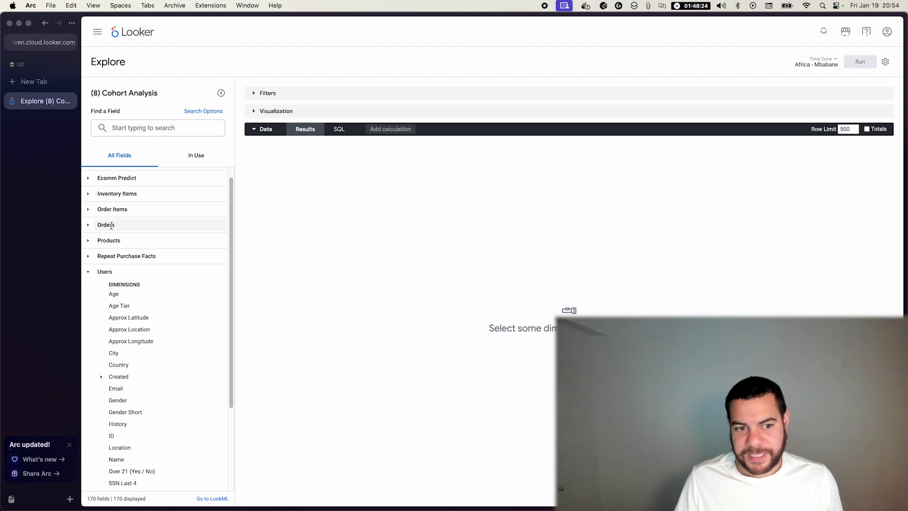
pyautogui.scroll(-1, 132, 331)
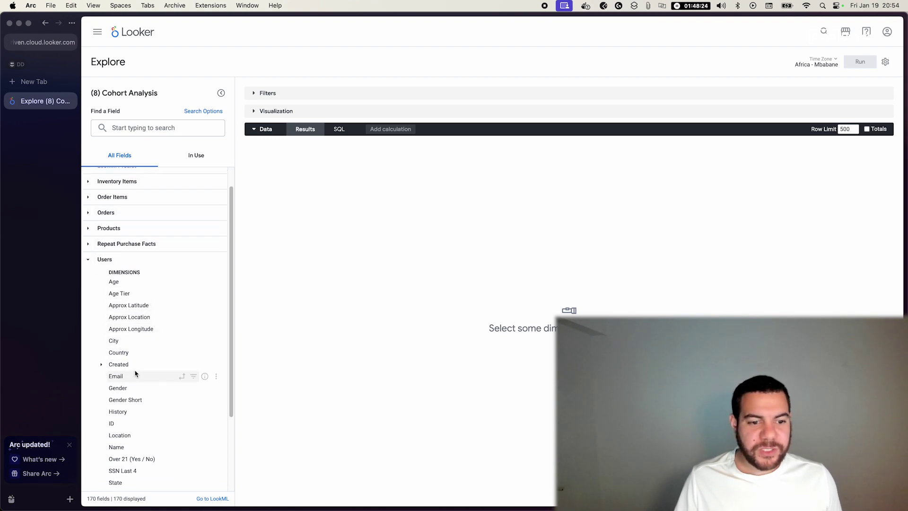
pyautogui.click(121, 364)
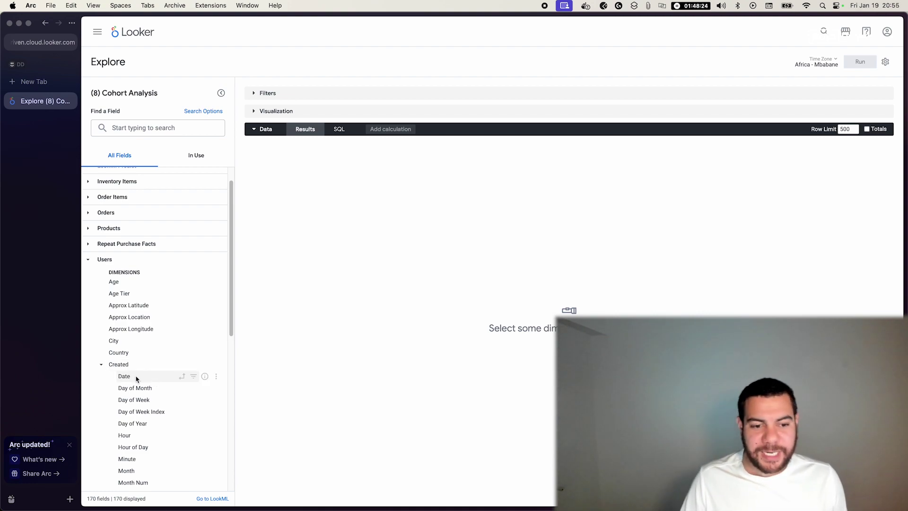
# - Add the Users Created Date and Order Items Created Date dimensions to the query
pyautogui.click(137, 376)
pyautogui.click(137, 376)
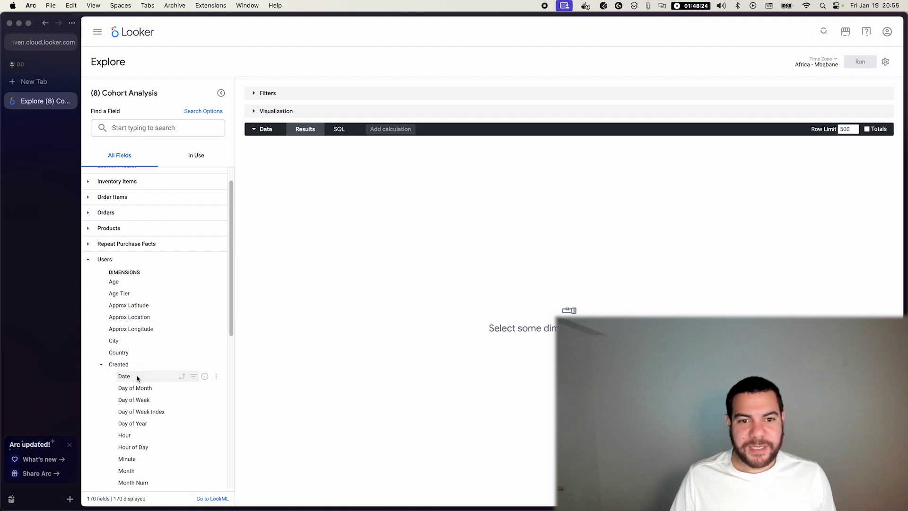
pyautogui.click(136, 376)
pyautogui.click(114, 261)
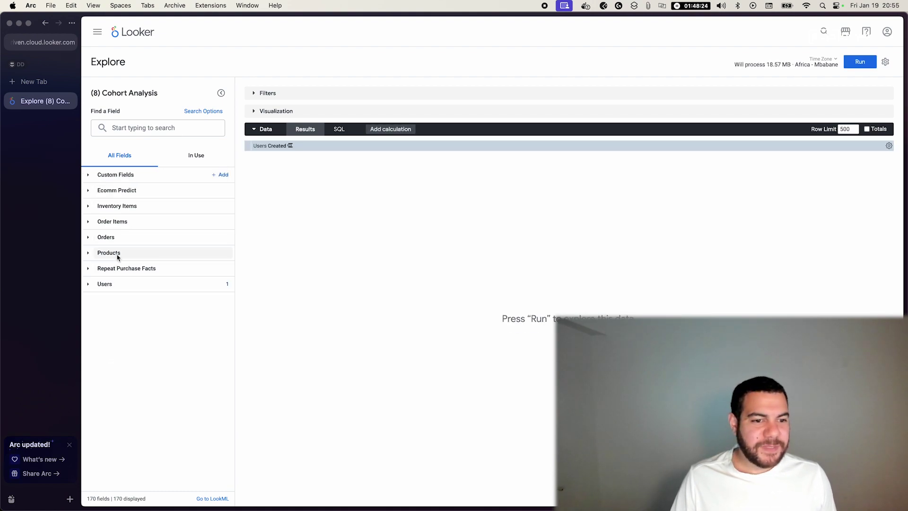
pyautogui.click(112, 236)
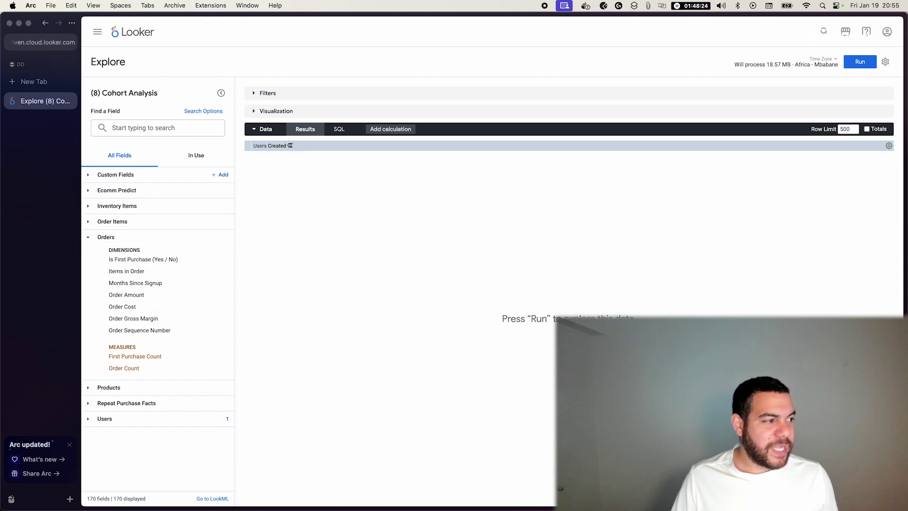
pyautogui.click(118, 221)
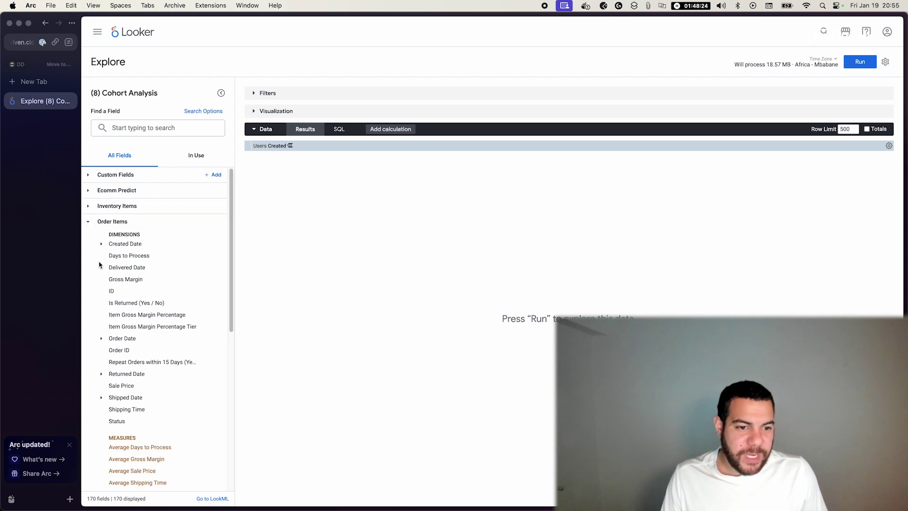
pyautogui.click(133, 242)
pyautogui.click(142, 255)
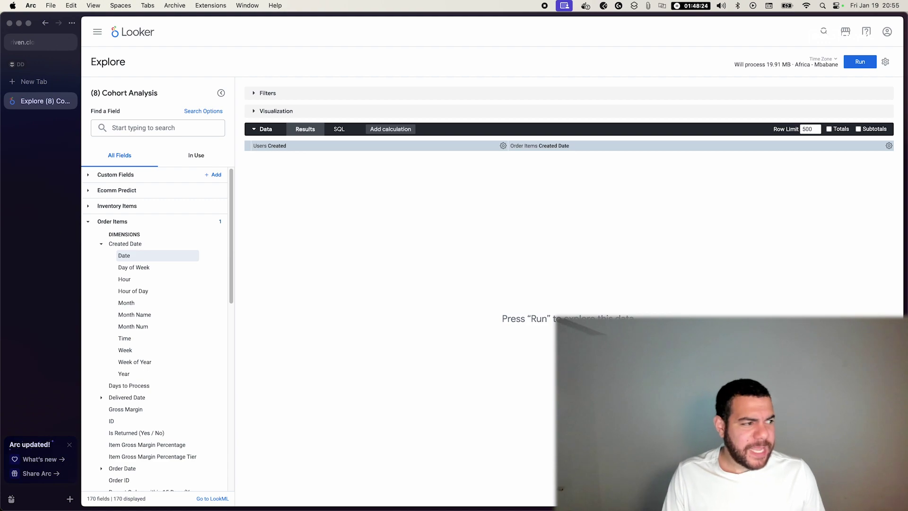
# - Add the Order Items Total Sale Price measure to the query
pyautogui.scroll(-2, 158, 296)
pyautogui.scroll(-10, 156, 321)
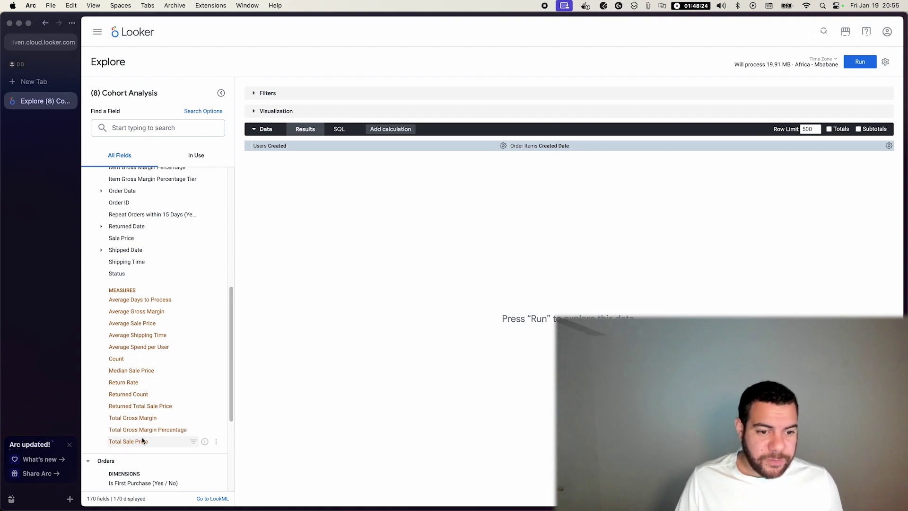
pyautogui.click(150, 441)
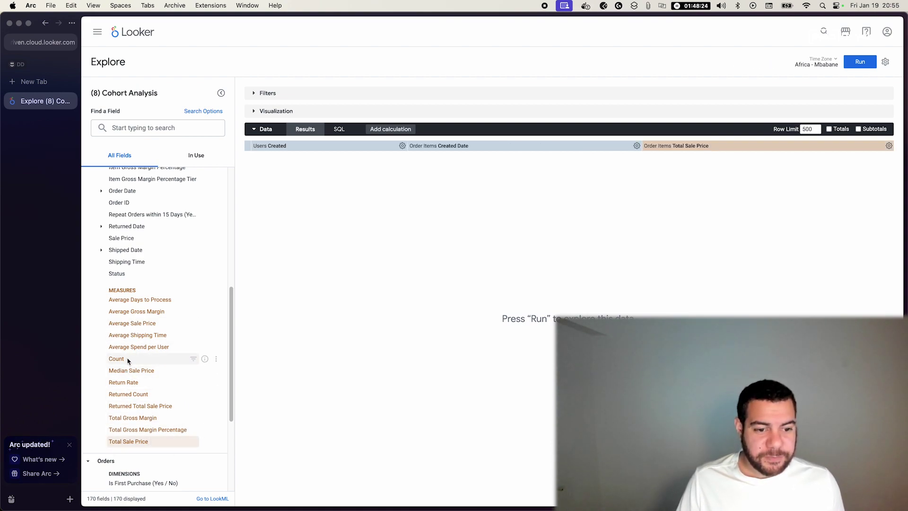
pyautogui.scroll(-4, 145, 411)
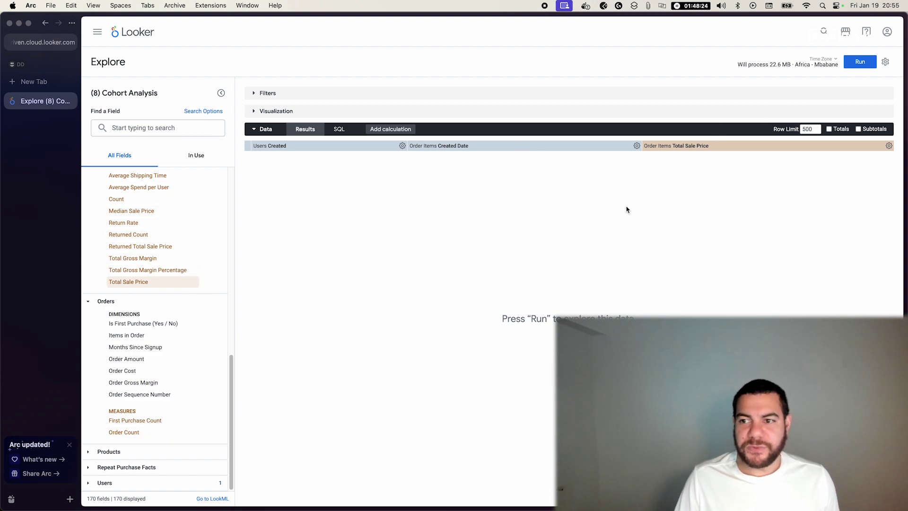
# - Run the query and show its 500 rows as a Total Sale Price column chart
pyautogui.click(849, 71)
pyautogui.click(294, 111)
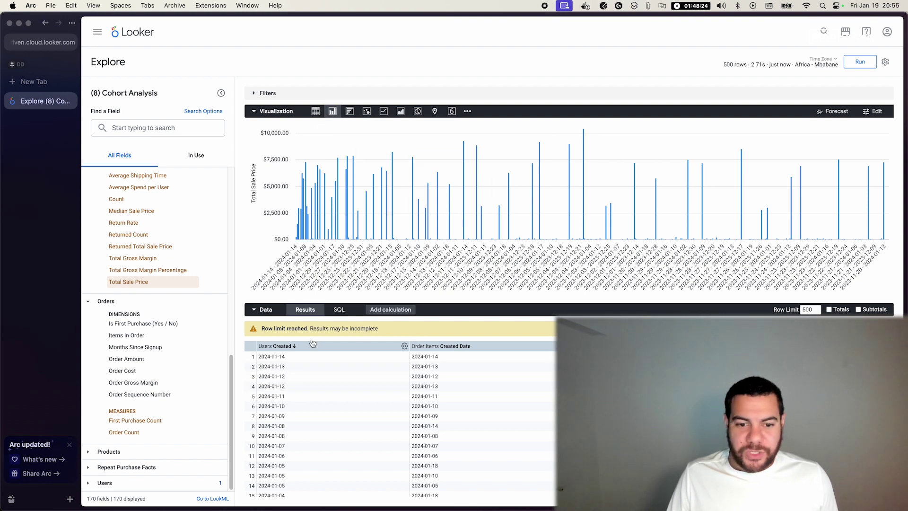
pyautogui.moveTo(624, 347)
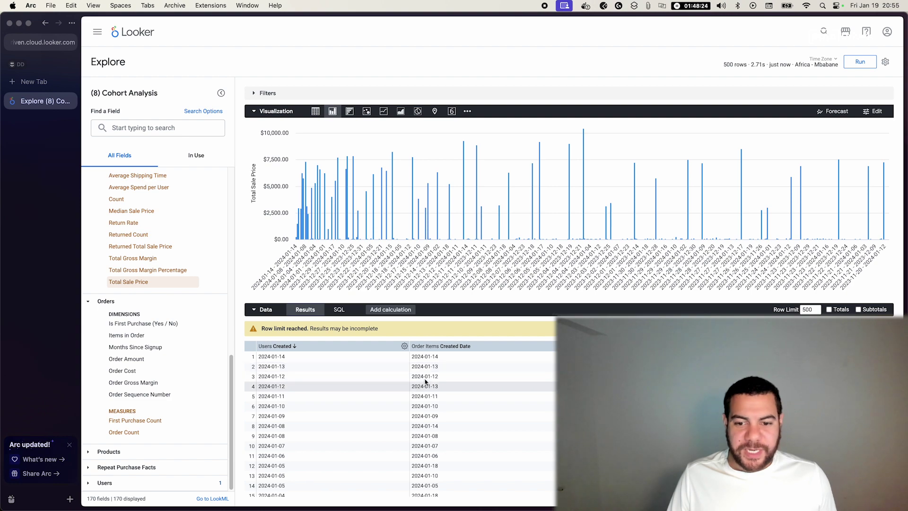
# - Switch to a table view, drop Users Created Date, and replace Order Items Created Date with Created Month
pyautogui.click(314, 113)
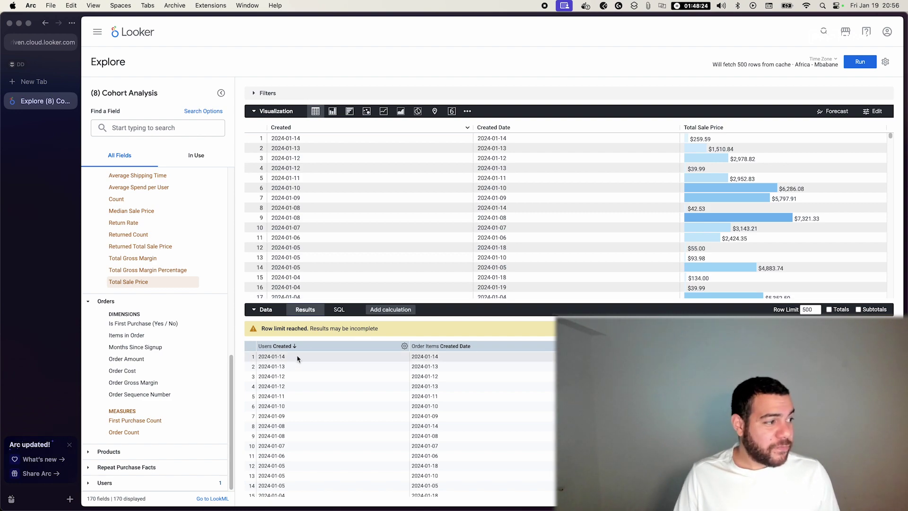
pyautogui.click(405, 346)
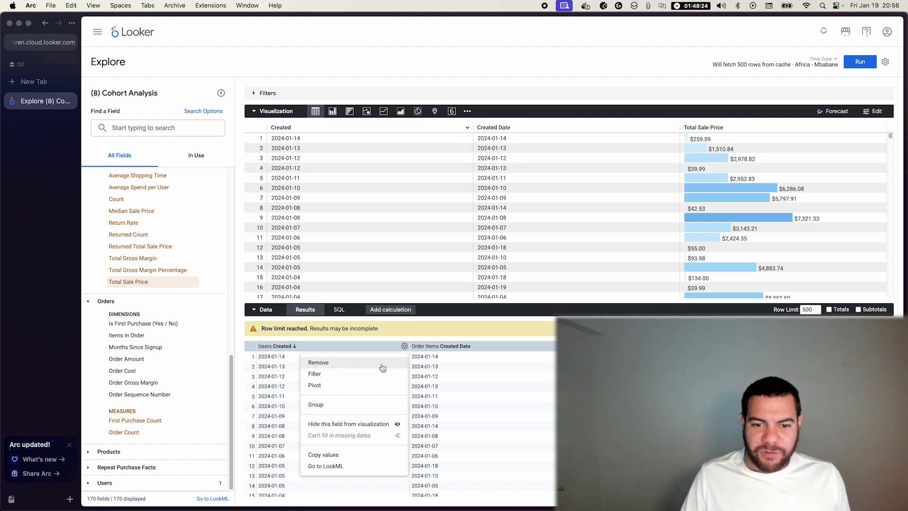
pyautogui.click(348, 363)
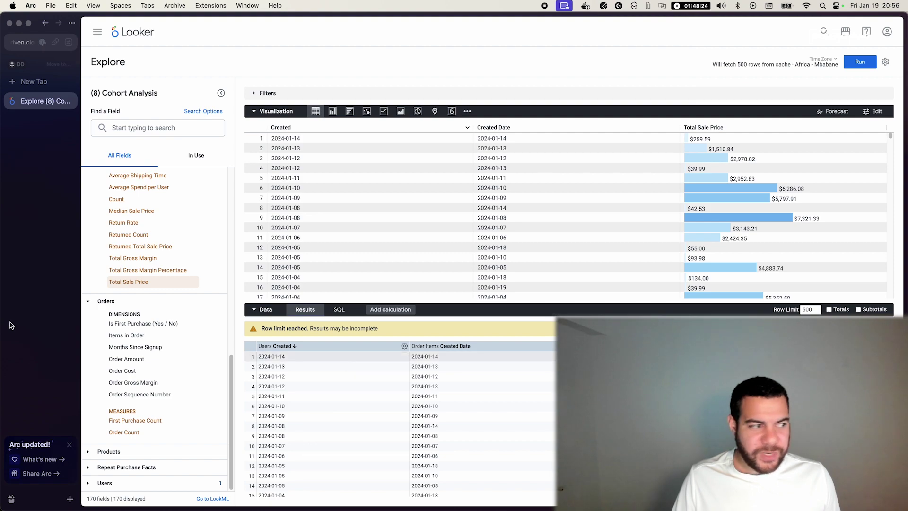
pyautogui.scroll(5, 174, 331)
pyautogui.scroll(4, 158, 326)
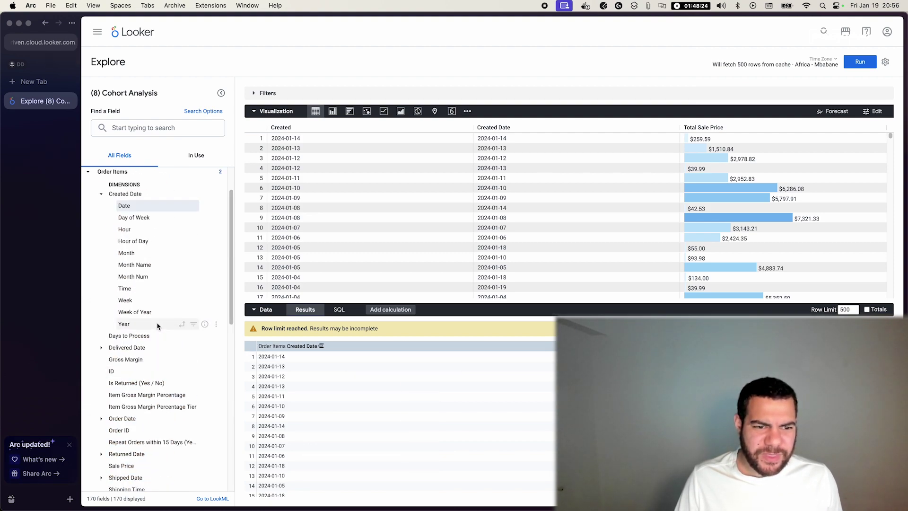
pyautogui.click(145, 208)
pyautogui.click(140, 253)
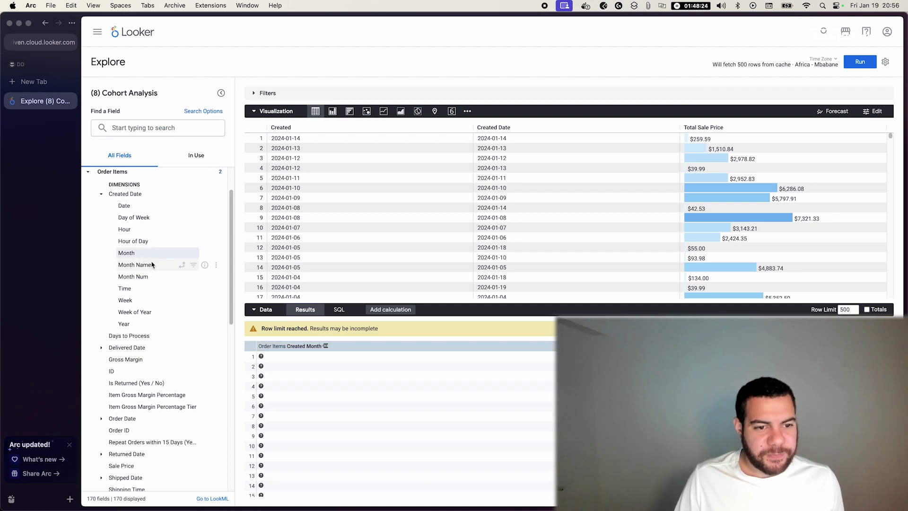
pyautogui.click(126, 193)
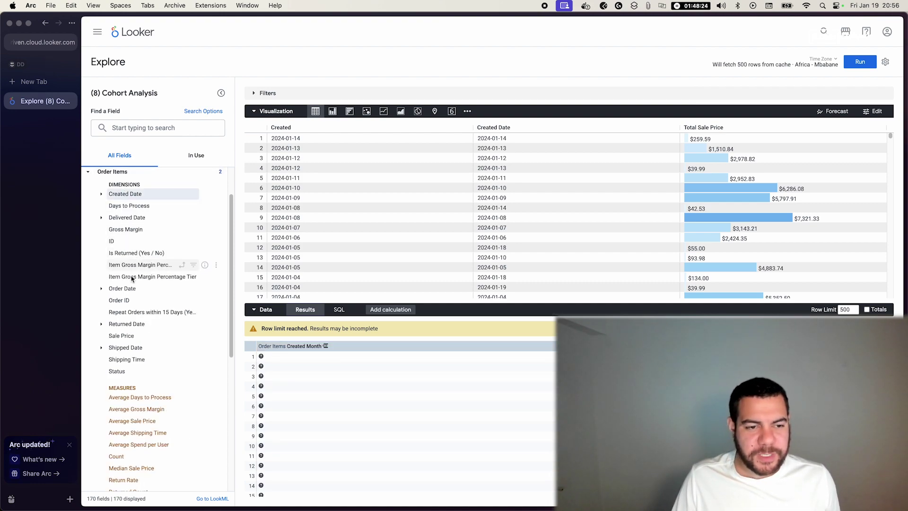
# - Add Users Created Month and pivot it across the columns
pyautogui.scroll(-10, 133, 279)
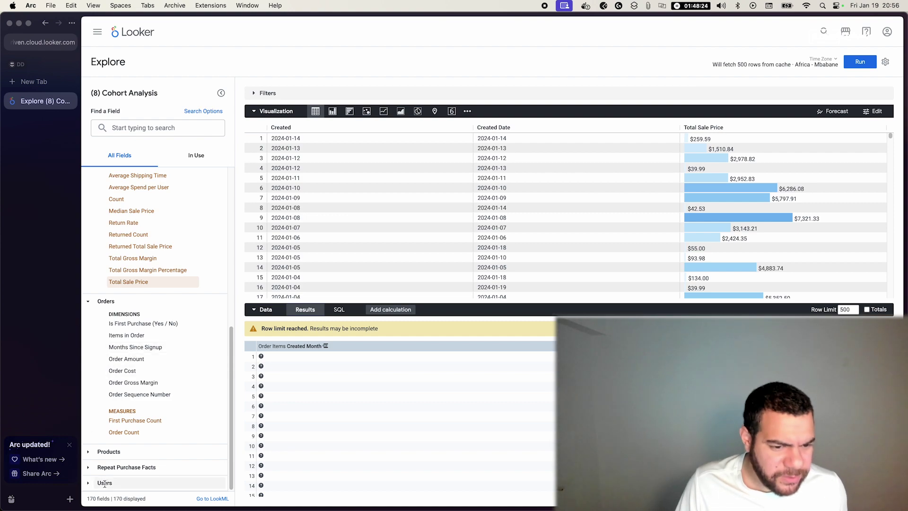
pyautogui.click(105, 482)
pyautogui.click(133, 403)
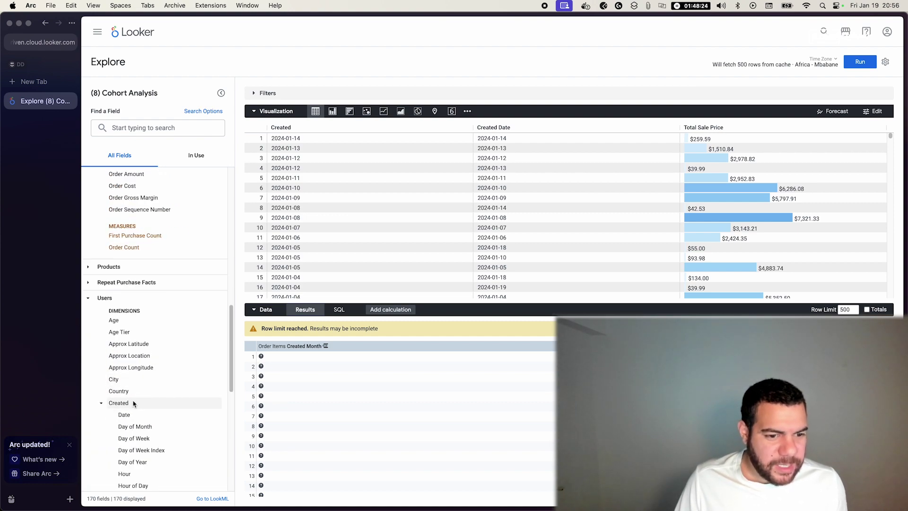
pyautogui.scroll(-5, 137, 444)
pyautogui.click(126, 387)
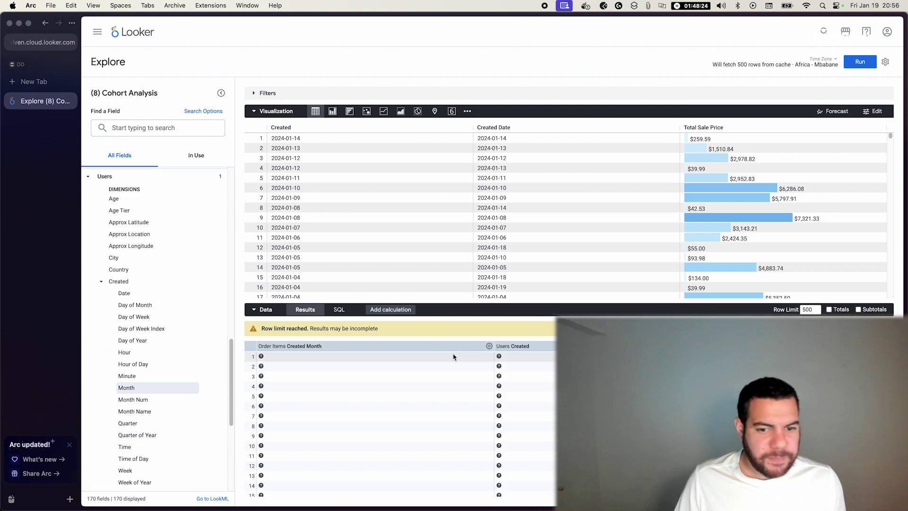
pyautogui.click(532, 346)
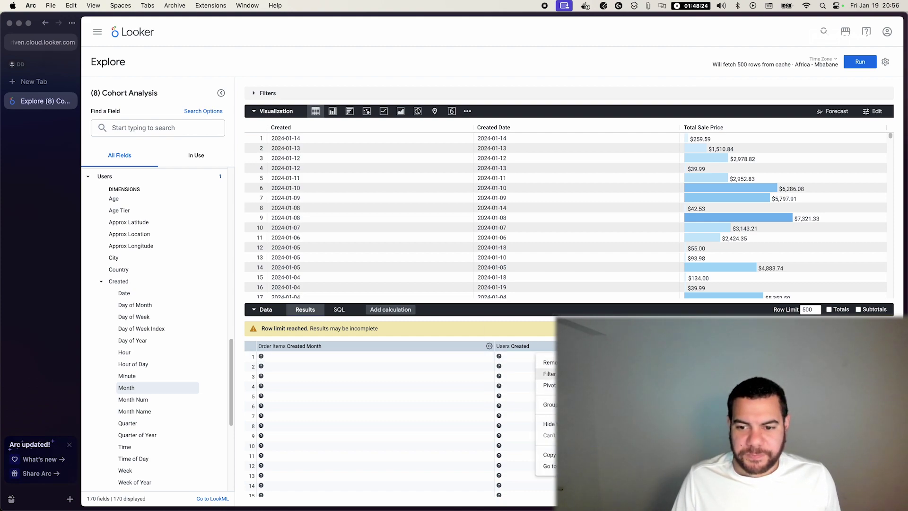
pyautogui.click(548, 384)
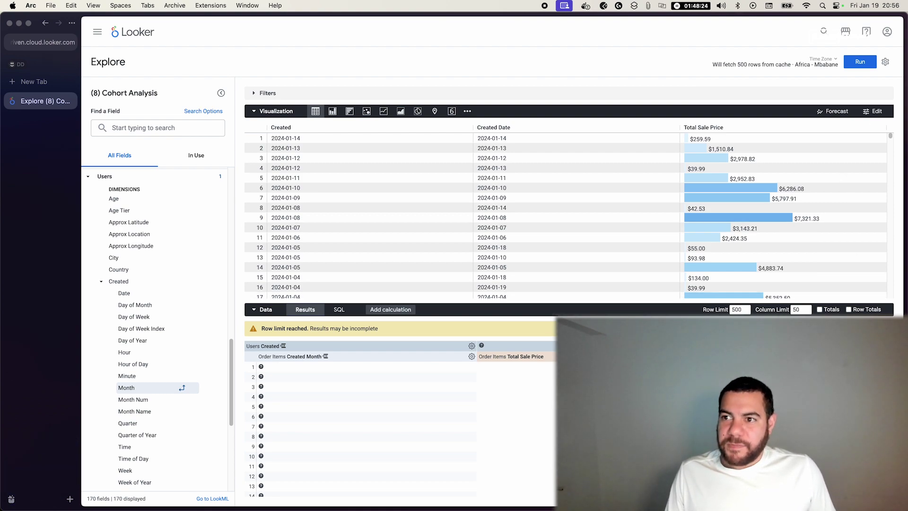
# - Run the pivoted query with Cmd+Enter, browse the 37 result rows, and collapse the Visualization
pyautogui.press('super+Return')
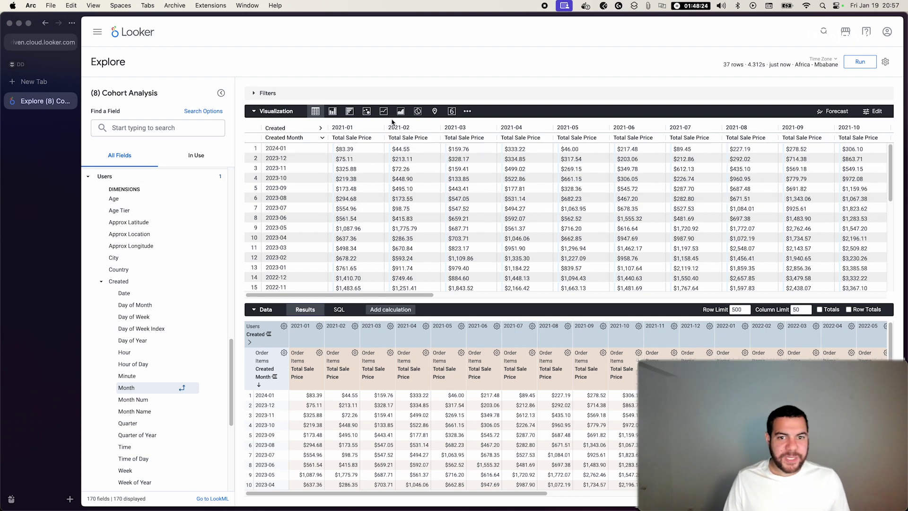
pyautogui.moveTo(423, 295); pyautogui.dragTo(875, 294)
pyautogui.hscroll(-10, 552, 223)
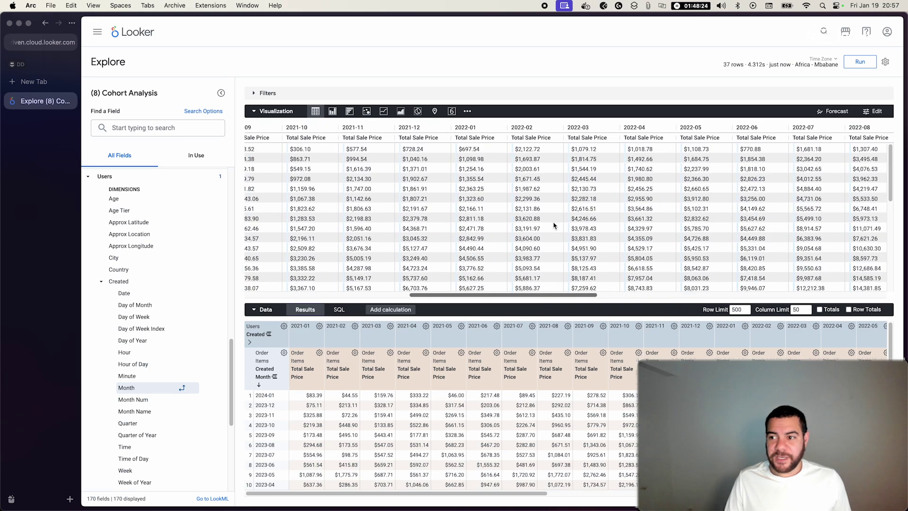
pyautogui.hscroll(10, 523, 222)
pyautogui.hscroll(-15, 614, 218)
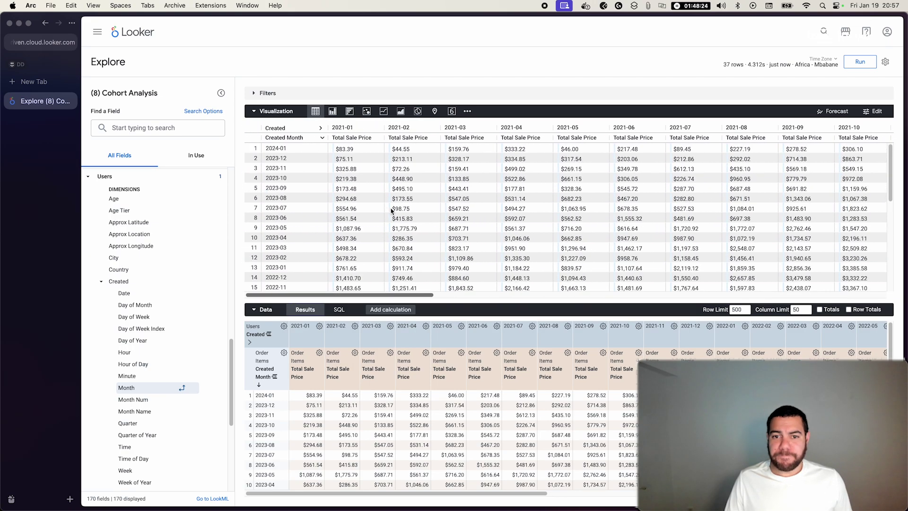
pyautogui.click(275, 112)
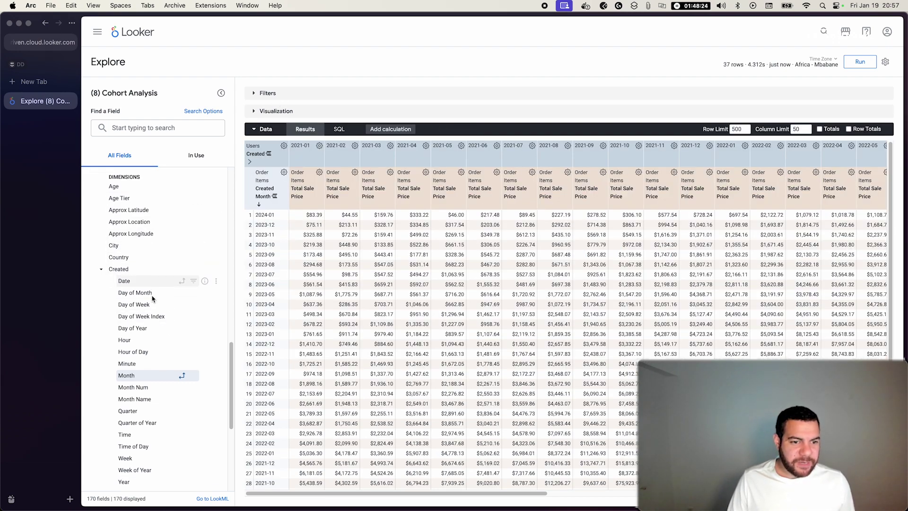
pyautogui.scroll(-1, 161, 331)
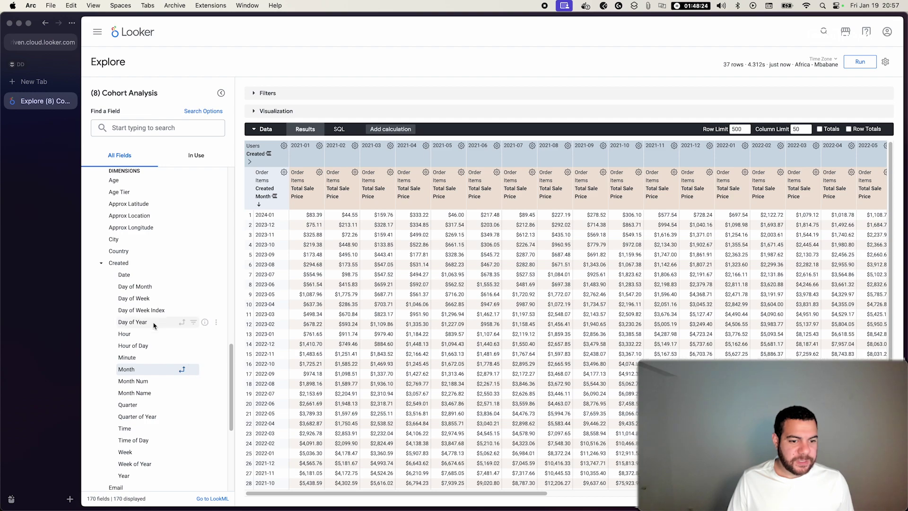
# - Filter Users Created to 'is in the past 12 months' and rerun the query
pyautogui.click(194, 275)
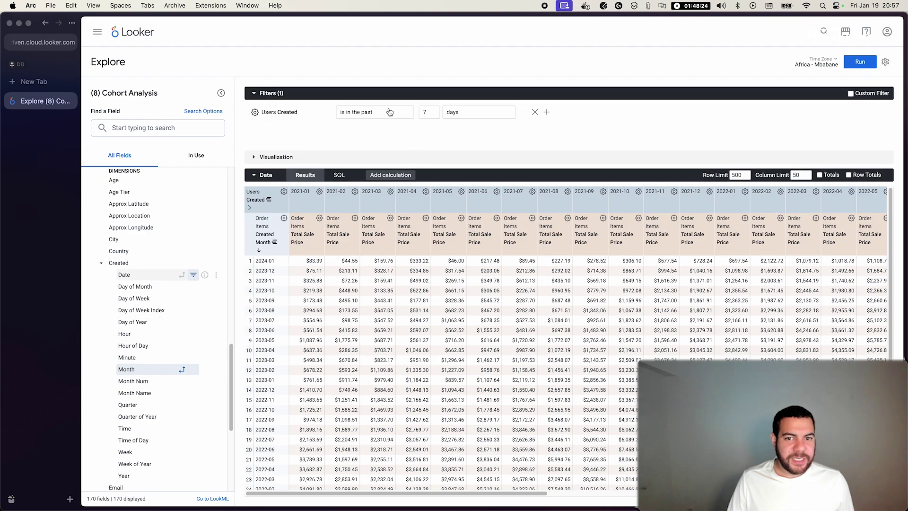
pyautogui.click(380, 116)
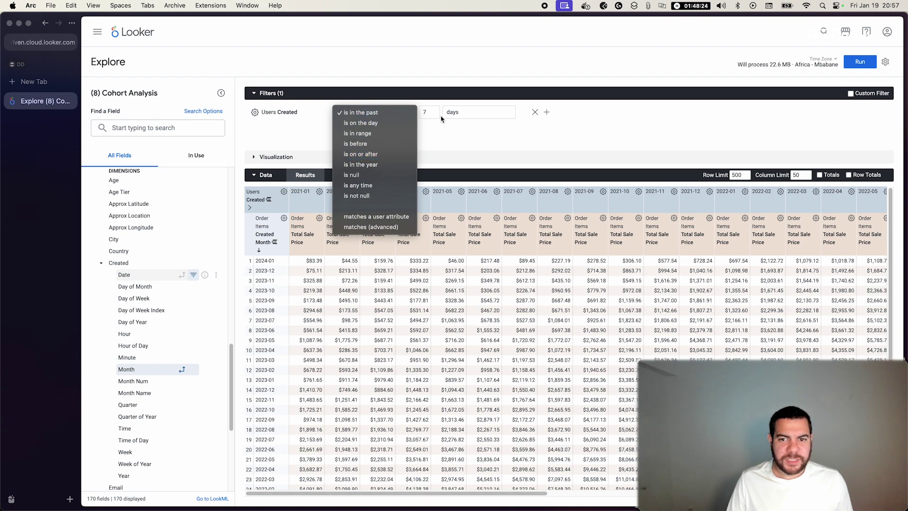
pyautogui.press('Up')
pyautogui.press('Return')
pyautogui.click(464, 116)
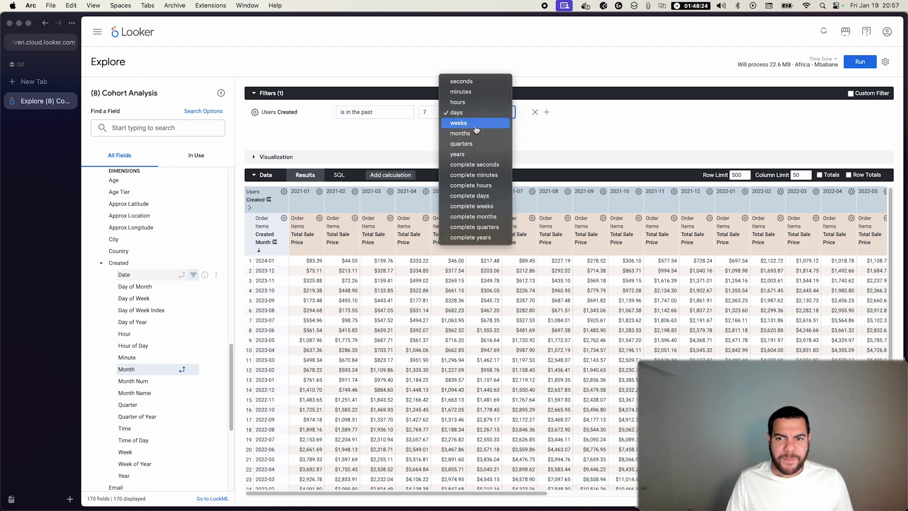
pyautogui.click(478, 136)
pyautogui.click(427, 110)
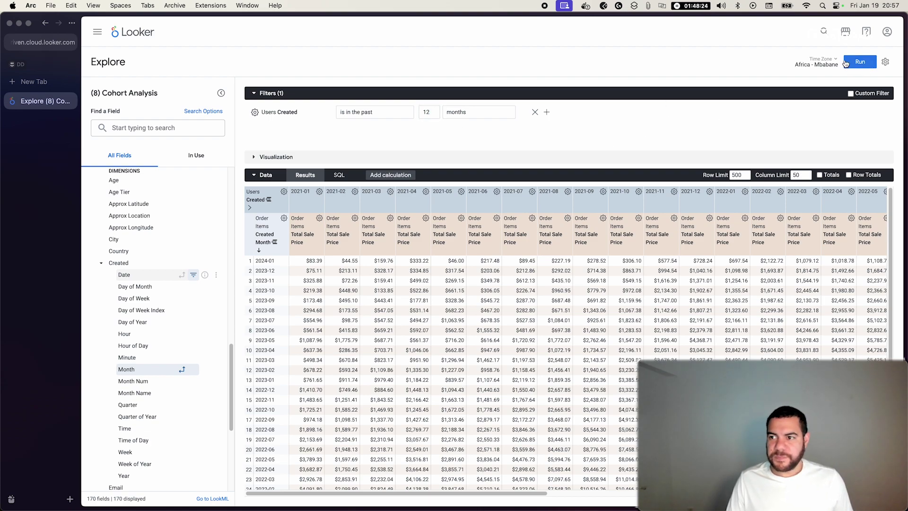
pyautogui.click(860, 62)
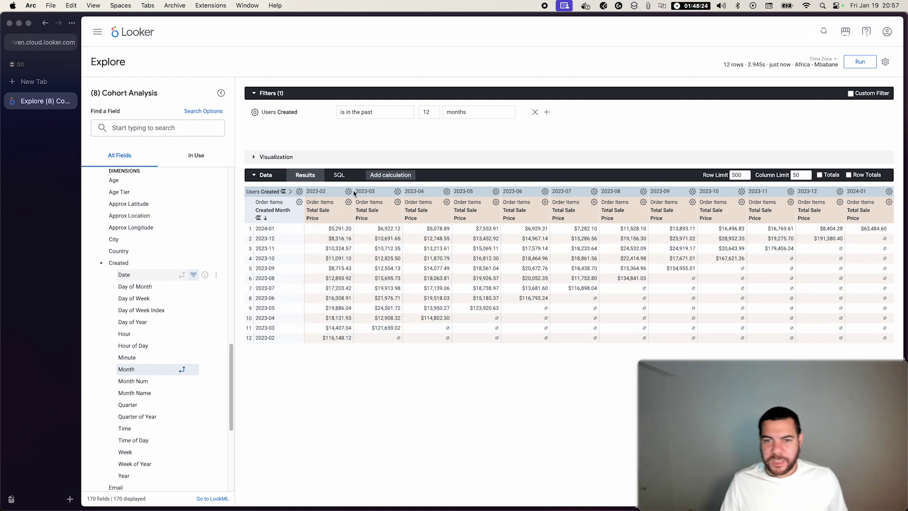
# - Expand the Visualization and display the cohort results as an Area chart
pyautogui.click(298, 159)
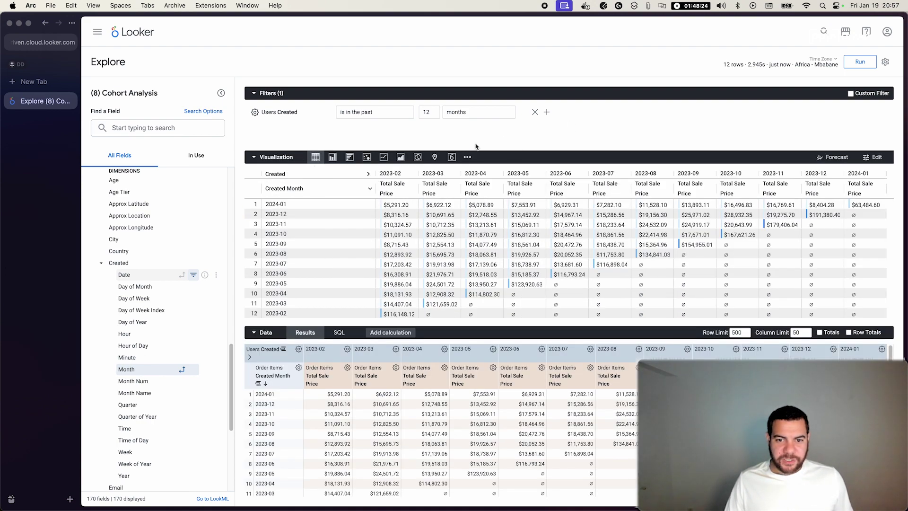
pyautogui.click(401, 157)
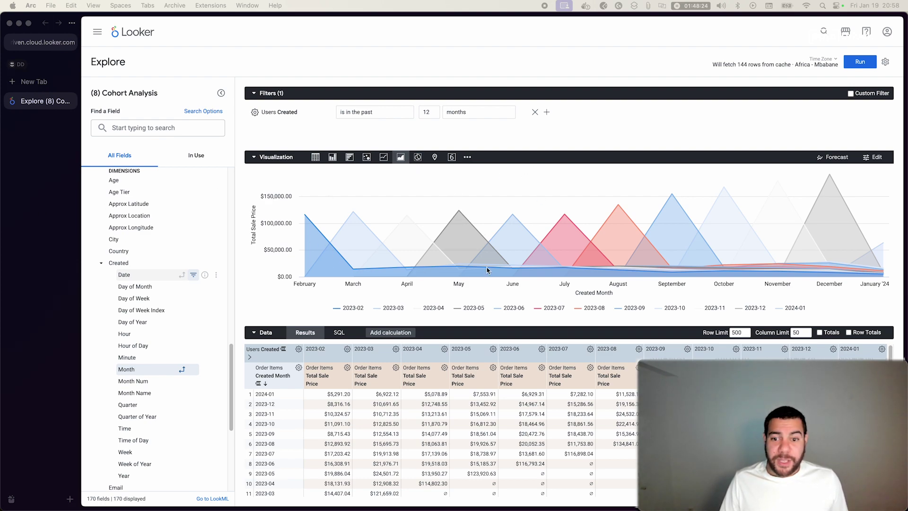
# - Set the area chart's Series Positioning to Stacked in the chart settings
pyautogui.click(467, 157)
pyautogui.click(503, 156)
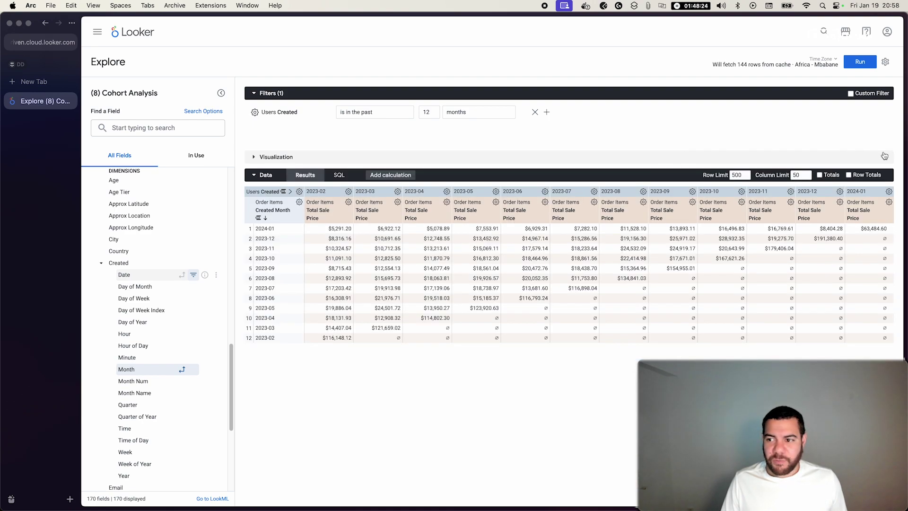
pyautogui.click(392, 155)
pyautogui.click(876, 157)
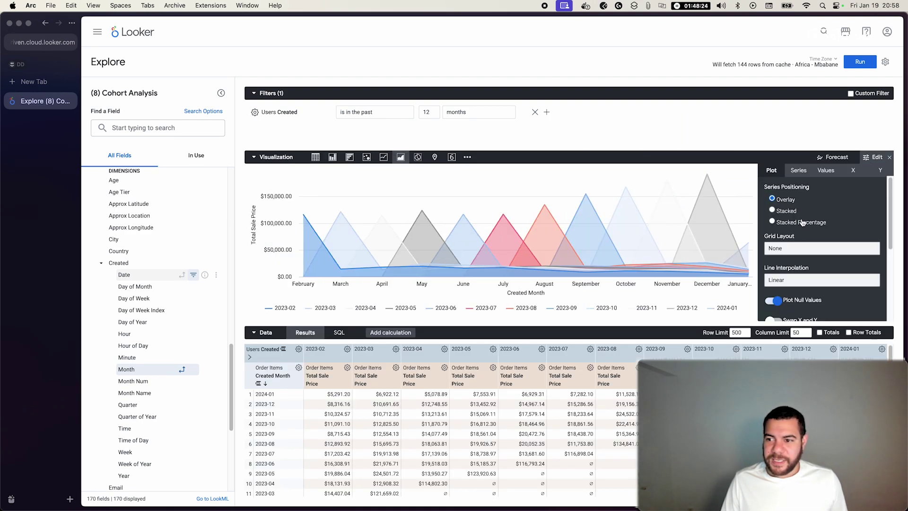
pyautogui.click(772, 210)
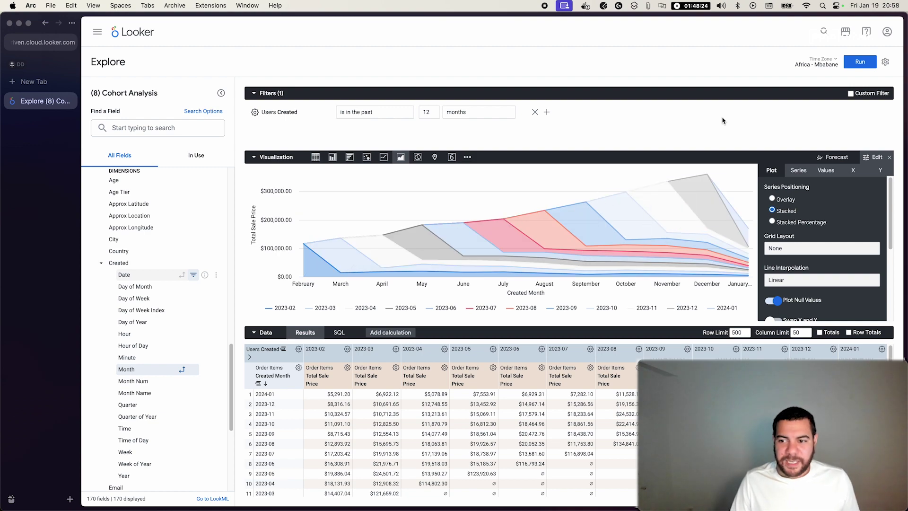
pyautogui.click(889, 157)
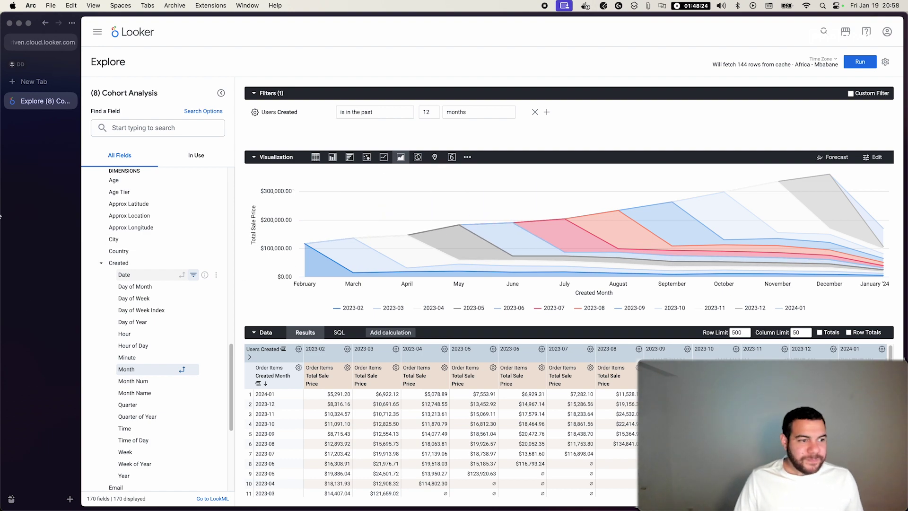
# - Collapse the Data table and the field picker so the stacked area chart fills the page
pyautogui.click(260, 336)
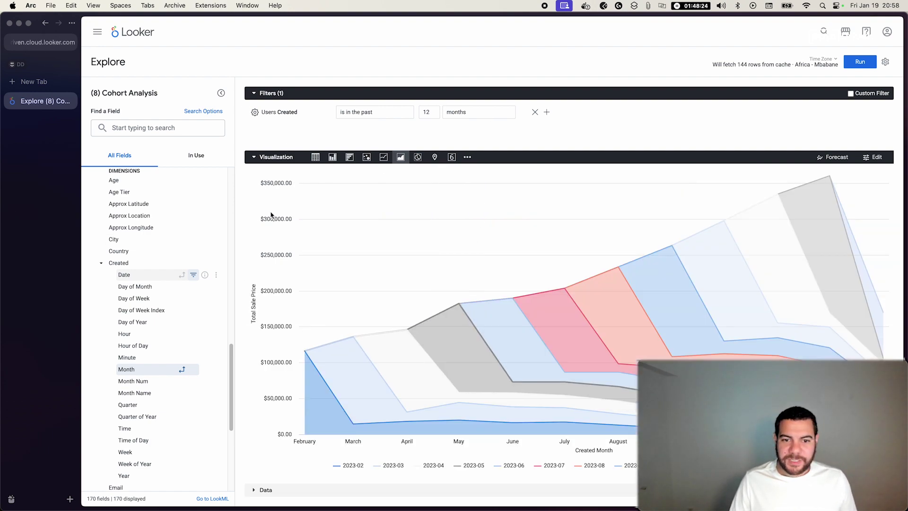
pyautogui.click(221, 94)
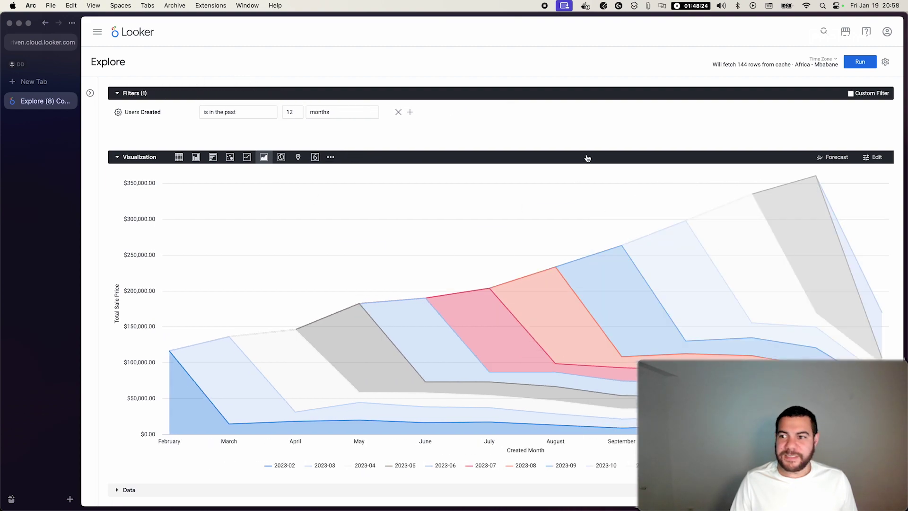